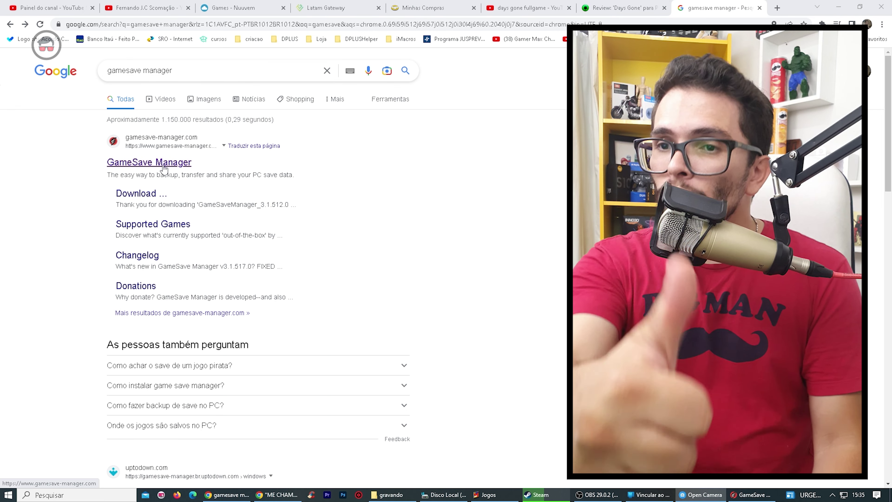
- Open the GameSave Manager website from the search results and request its download through the direct link
{"action": "left_click", "coordinate": [164, 169]}
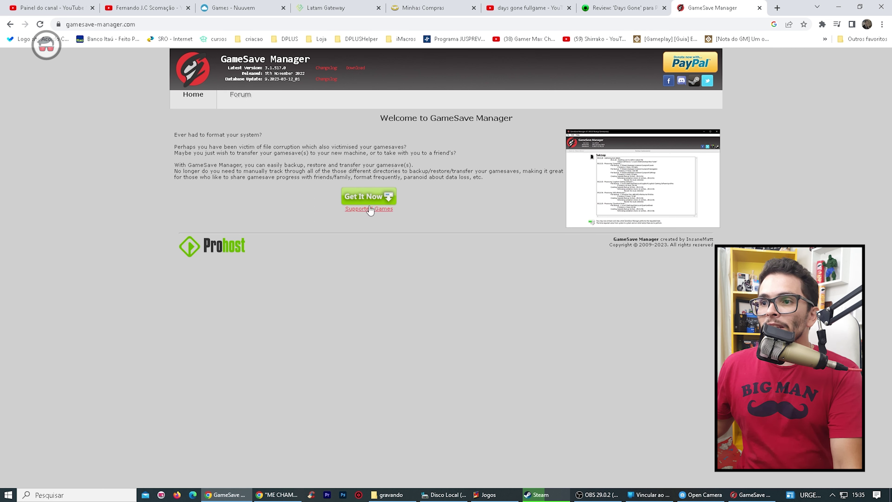
{"action": "left_click", "coordinate": [372, 203]}
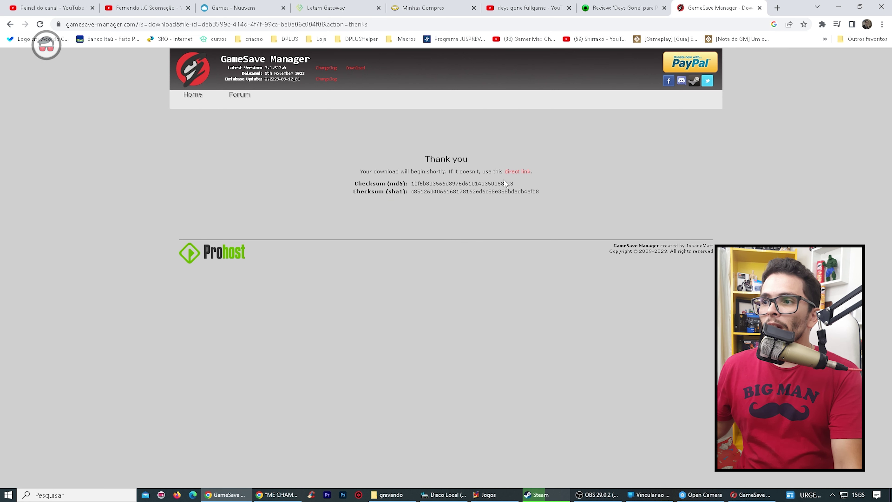
{"action": "left_click", "coordinate": [516, 172]}
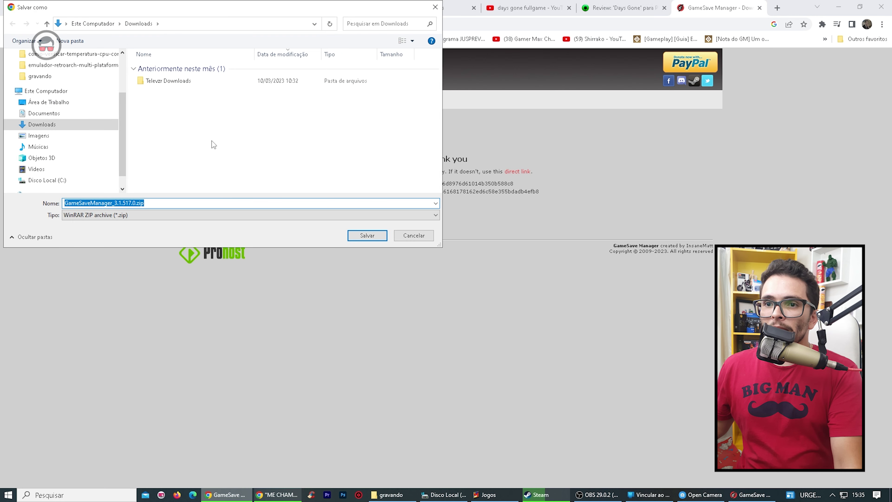
- Save GameSaveManager_3.1.517.0.zip to the Área de Trabalho folder
{"action": "left_click_drag", "start_coordinate": [414, 236], "coordinate": [416, 213]}
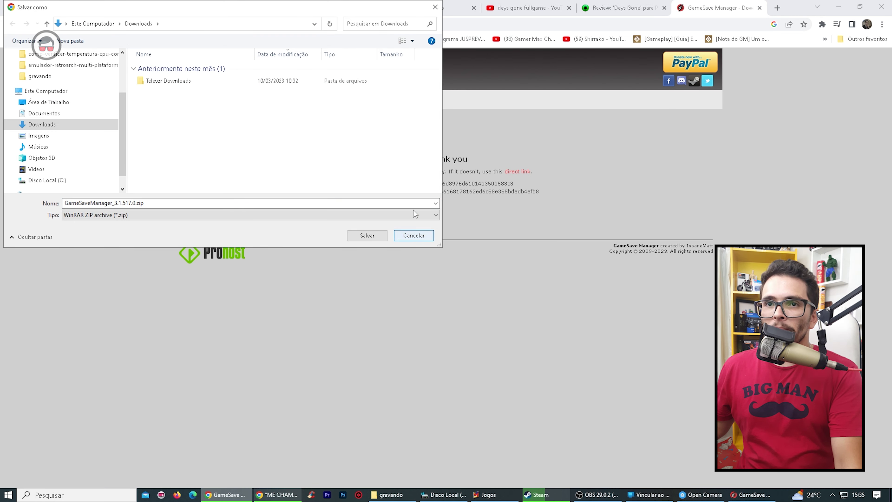
{"action": "left_click", "coordinate": [64, 103]}
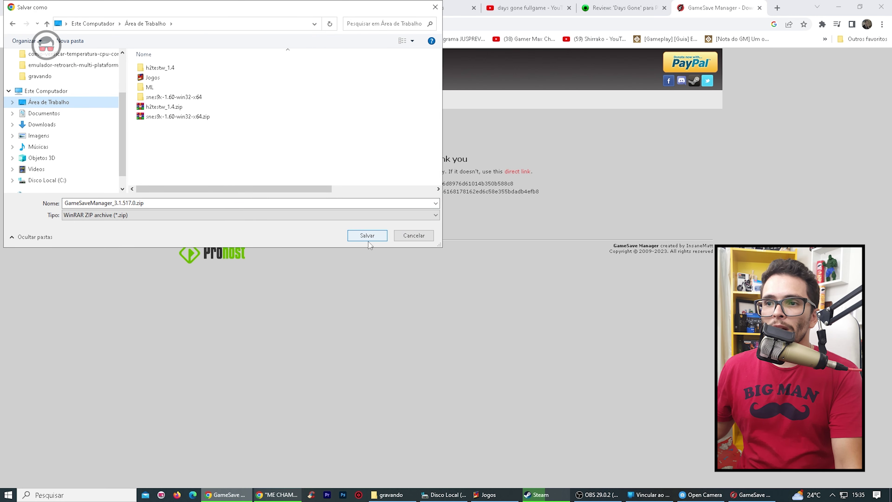
{"action": "left_click", "coordinate": [369, 240]}
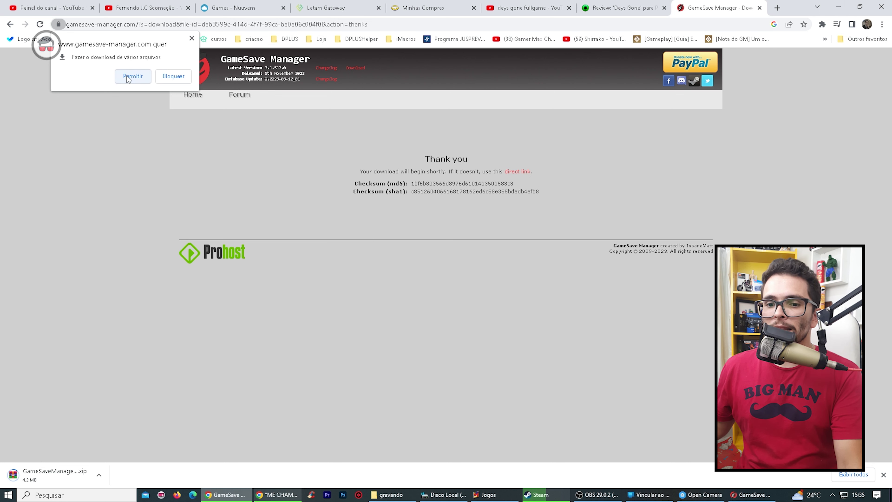
- Extract the downloaded GameSaveManager_3.1.517.0 archive on the desktop into a folder of the same name
{"action": "left_click", "coordinate": [842, 3]}
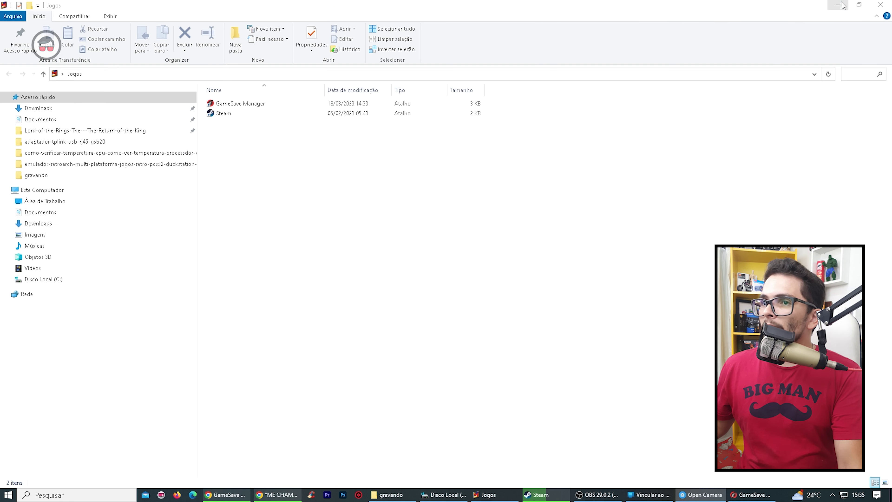
{"action": "left_click", "coordinate": [842, 2]}
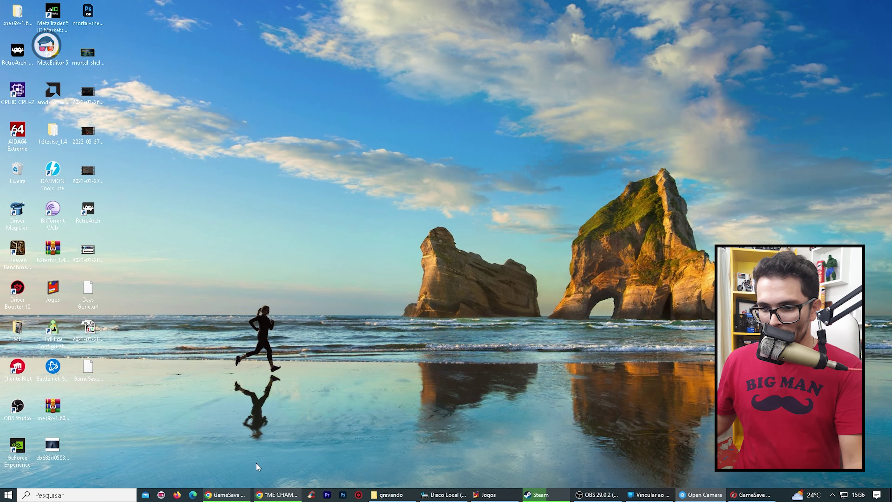
{"action": "left_click", "coordinate": [225, 494]}
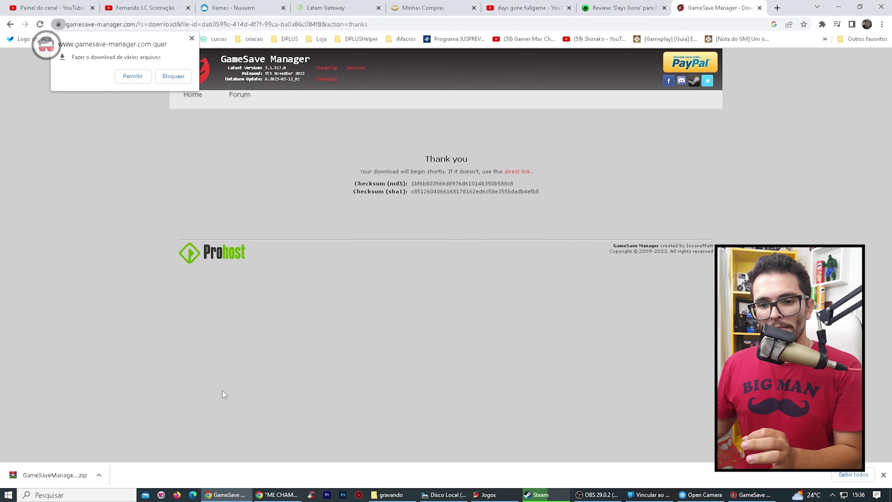
{"action": "left_click", "coordinate": [838, 7]}
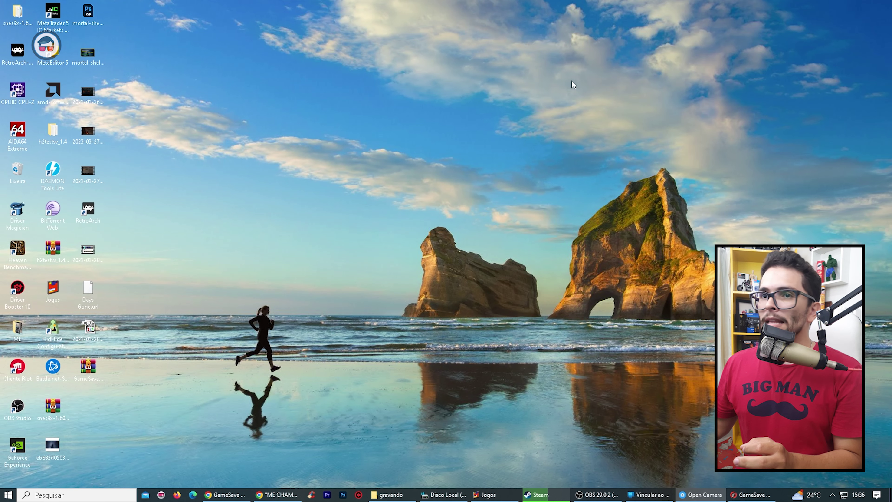
{"action": "double_click", "coordinate": [86, 374]}
{"action": "right_click", "coordinate": [86, 373]}
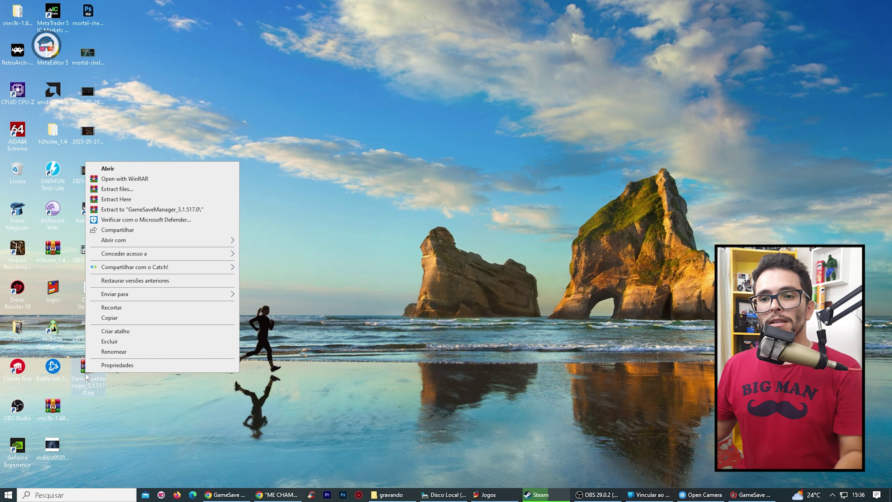
{"action": "left_click", "coordinate": [182, 211]}
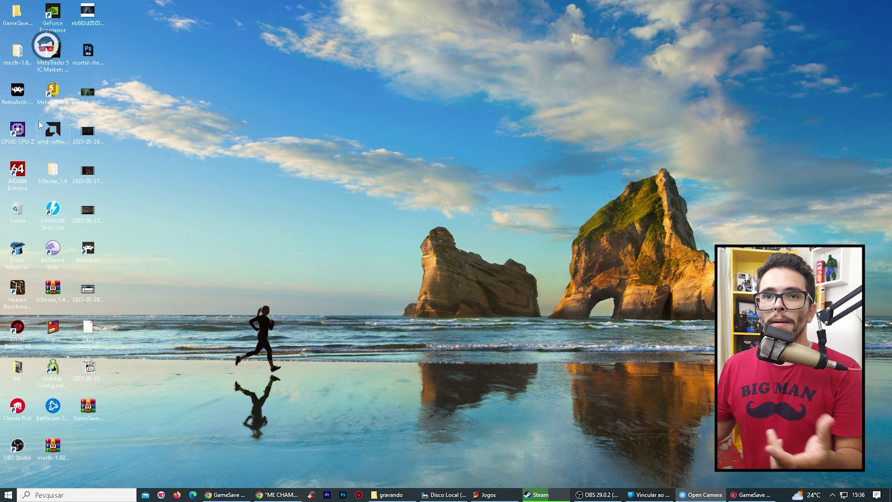
- Launch gs_mngr_3.exe from the extracted folder and set its language to Portuguese [Português Brasil], keeping the other default options
{"action": "double_click", "coordinate": [16, 13]}
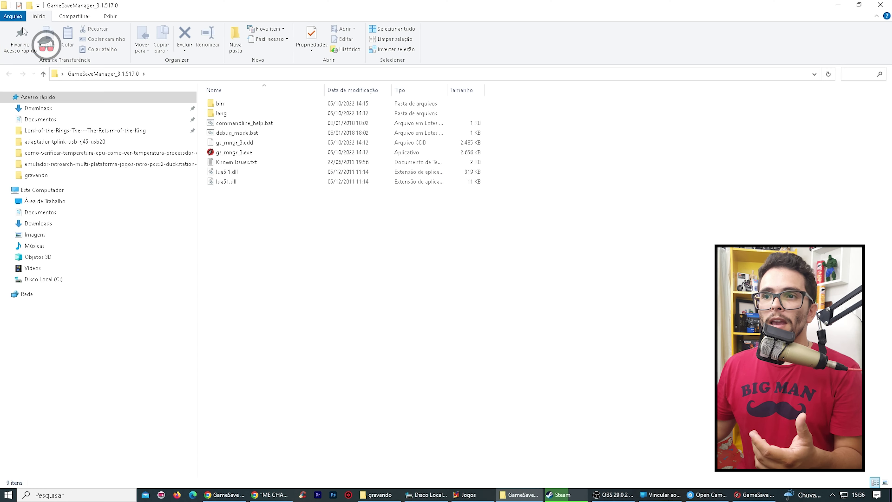
{"action": "left_click", "coordinate": [270, 157]}
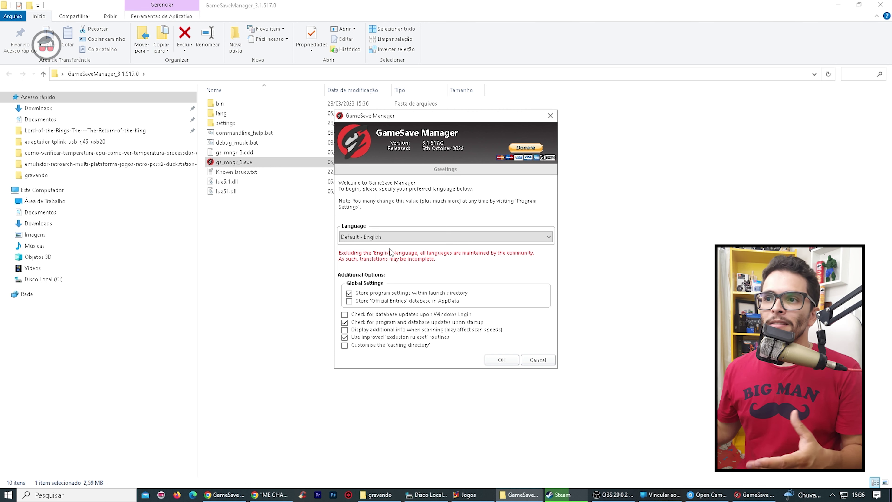
{"action": "left_click", "coordinate": [403, 239]}
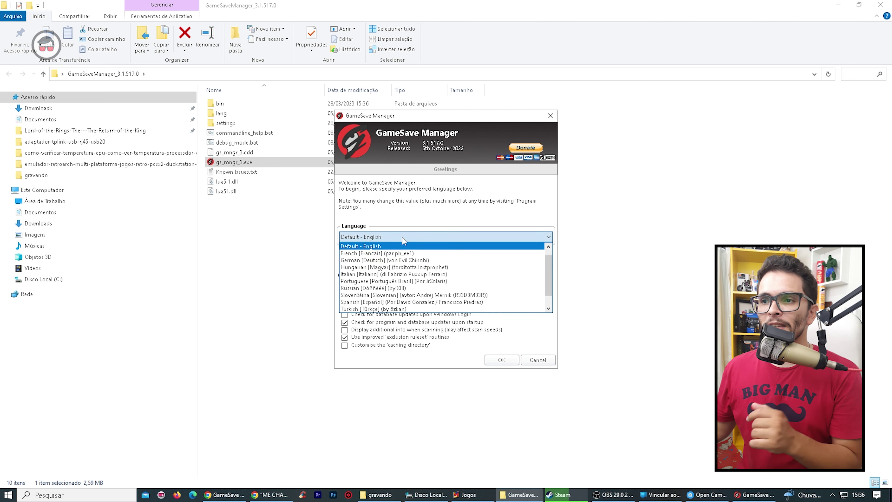
{"action": "left_click", "coordinate": [423, 283]}
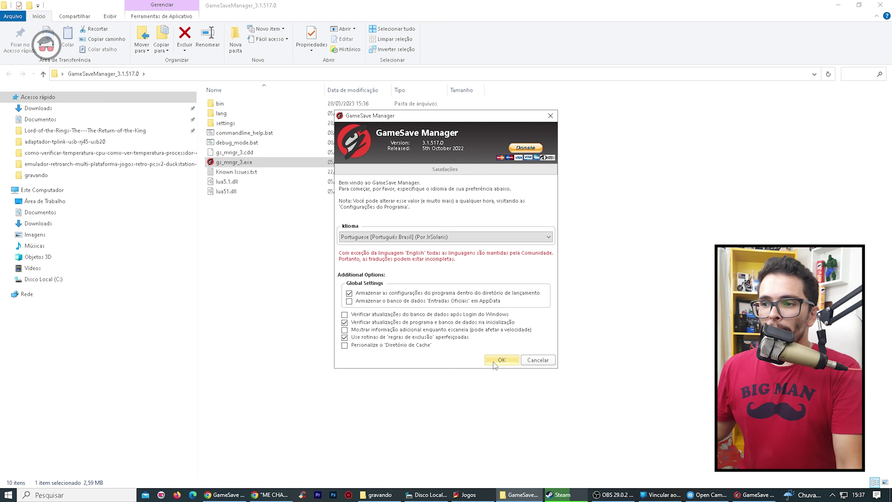
{"action": "left_click", "coordinate": [501, 360]}
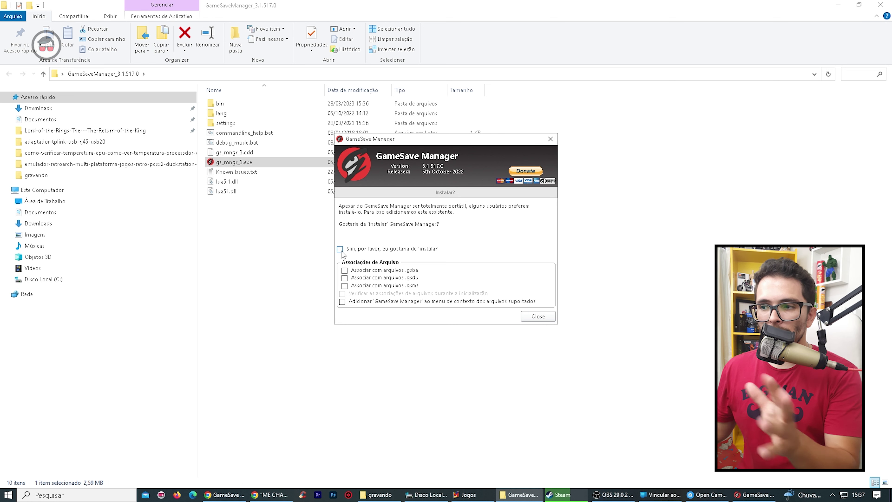
- Skip the optional installation and close the portable GameSave Manager, aborting its save scan
{"action": "left_click", "coordinate": [538, 316]}
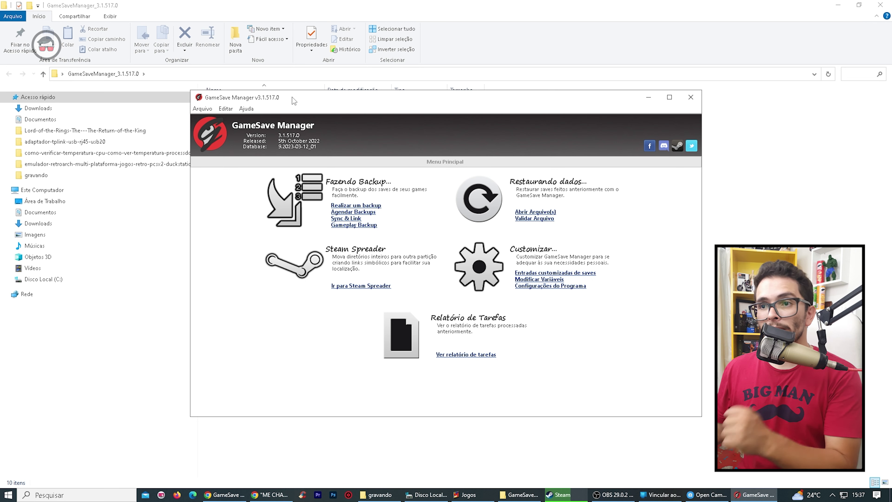
{"action": "left_click", "coordinate": [689, 98]}
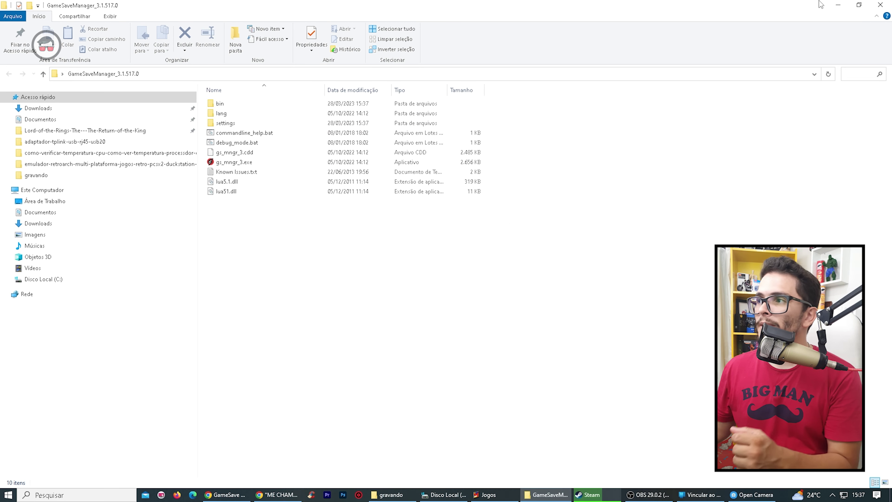
{"action": "left_click", "coordinate": [837, 5]}
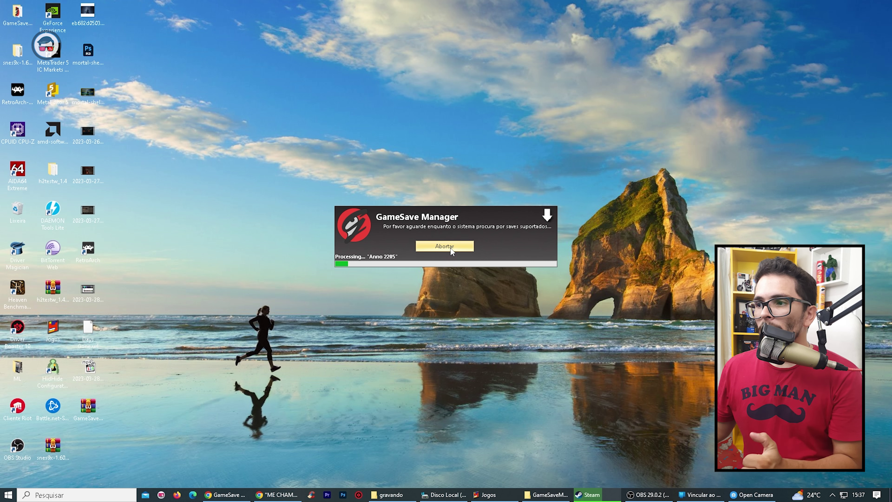
{"action": "left_click", "coordinate": [445, 246]}
{"action": "left_click", "coordinate": [690, 97]}
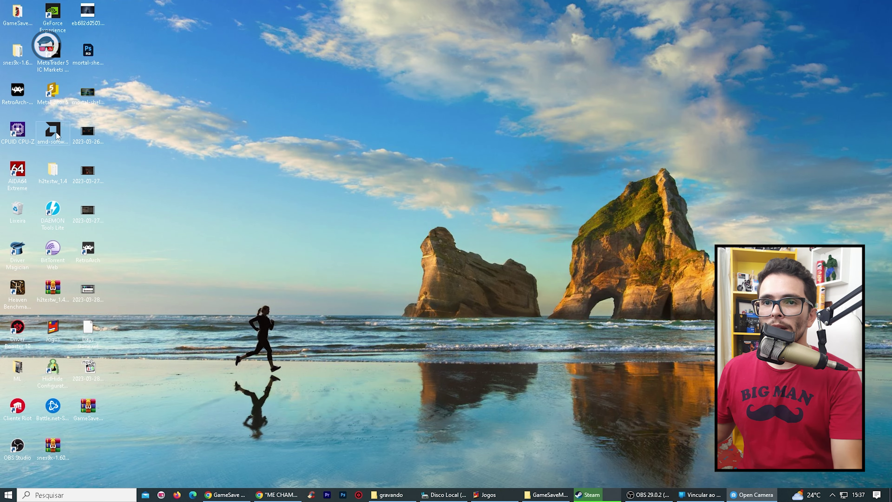
- Start GameSave Manager from its shortcut in the desktop's Jogos folder and minimize the folder window
{"action": "double_click", "coordinate": [61, 333]}
{"action": "left_click", "coordinate": [709, 105]}
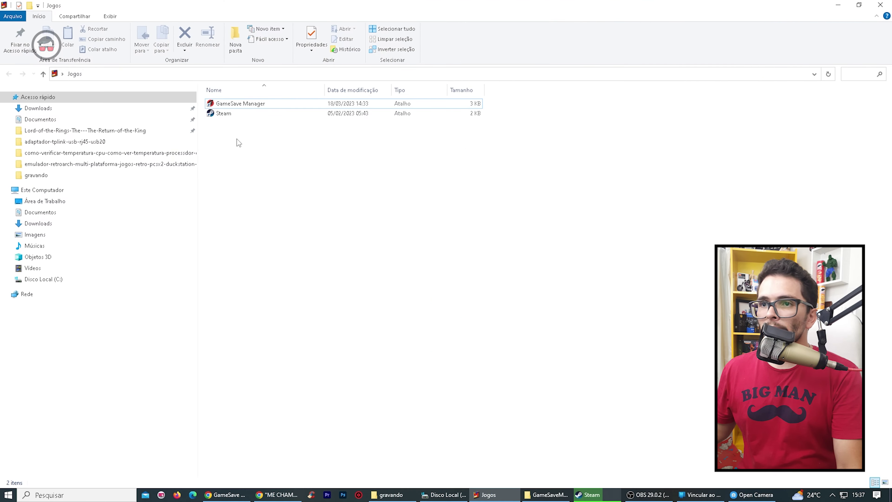
{"action": "double_click", "coordinate": [256, 107]}
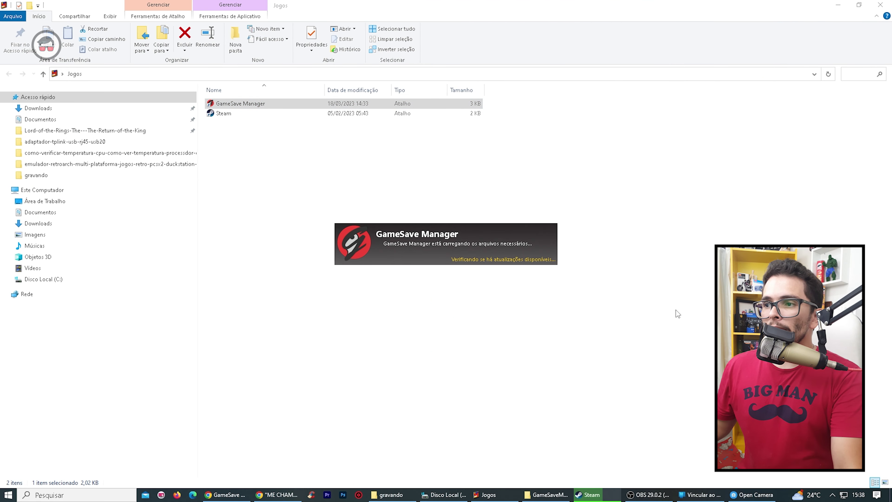
{"action": "left_click", "coordinate": [838, 5]}
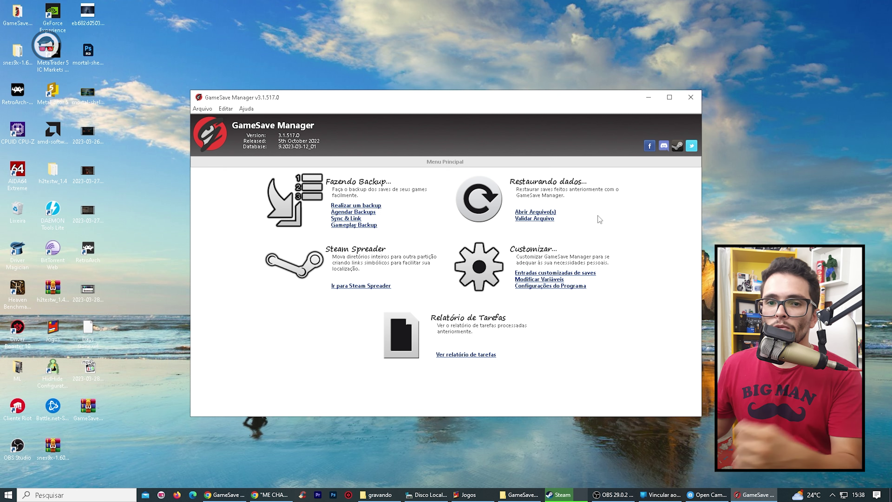
- Open the backup creation page and rescan the system for supported game saves
{"action": "left_click", "coordinate": [372, 208]}
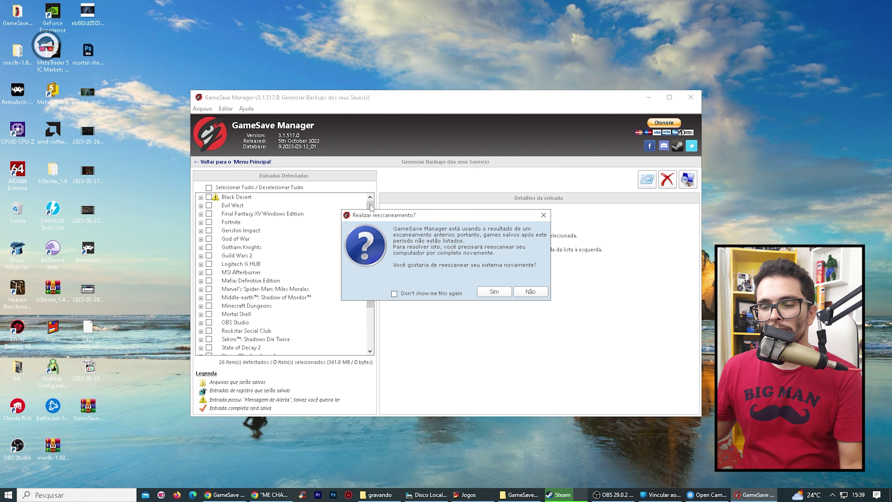
{"action": "left_click_drag", "start_coordinate": [431, 214], "coordinate": [333, 192]}
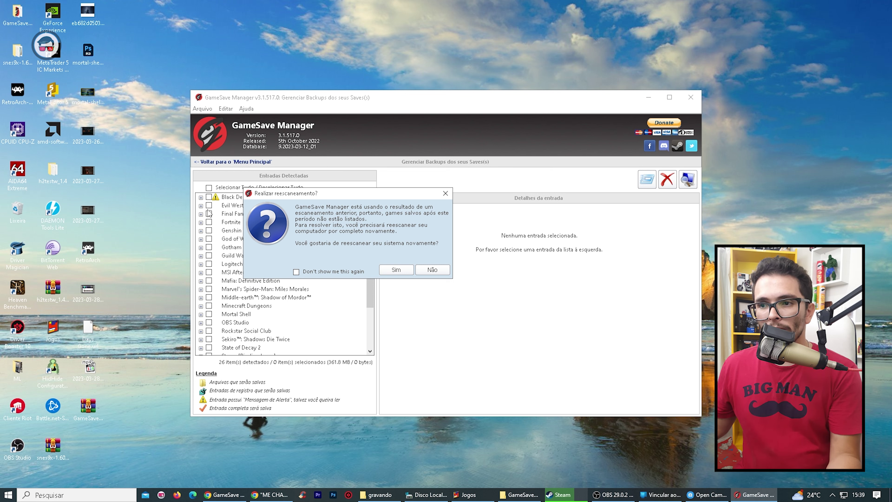
{"action": "left_click", "coordinate": [399, 271]}
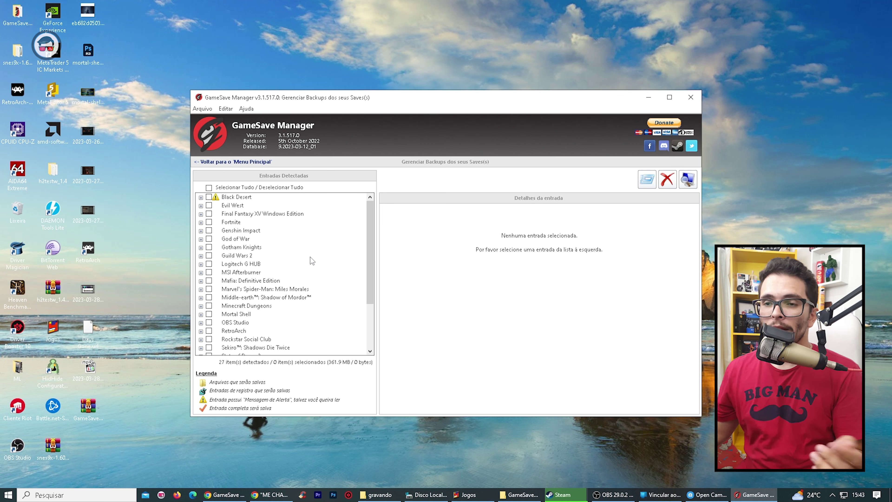
- Examine the list of detected saves, checking the entry details of State of Decay 2 and RetroArch
{"action": "left_click_drag", "start_coordinate": [369, 222], "coordinate": [369, 289]}
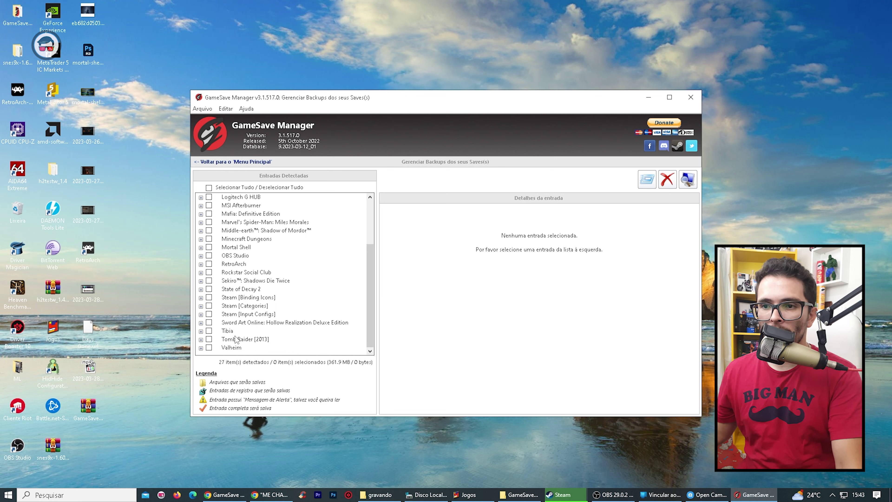
{"action": "left_click", "coordinate": [264, 315]}
{"action": "key", "text": "Up"}
{"action": "key", "text": "Up"}
{"action": "key", "text": "Up"}
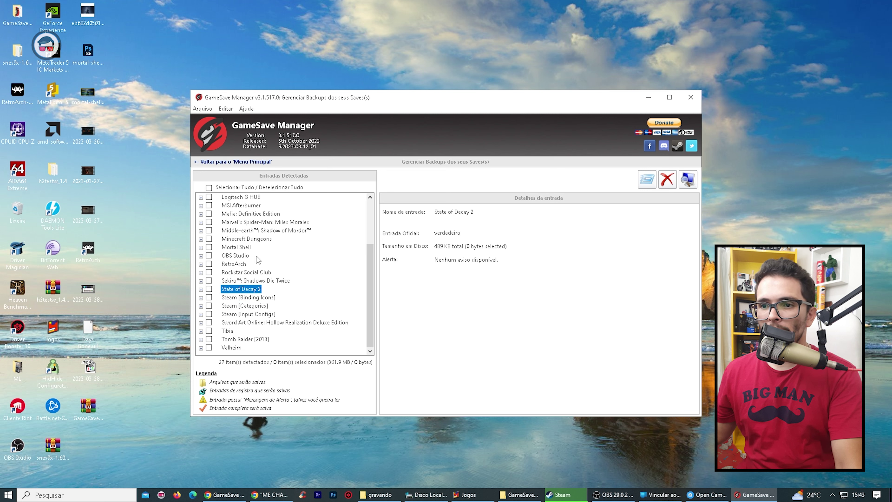
{"action": "left_click", "coordinate": [237, 264]}
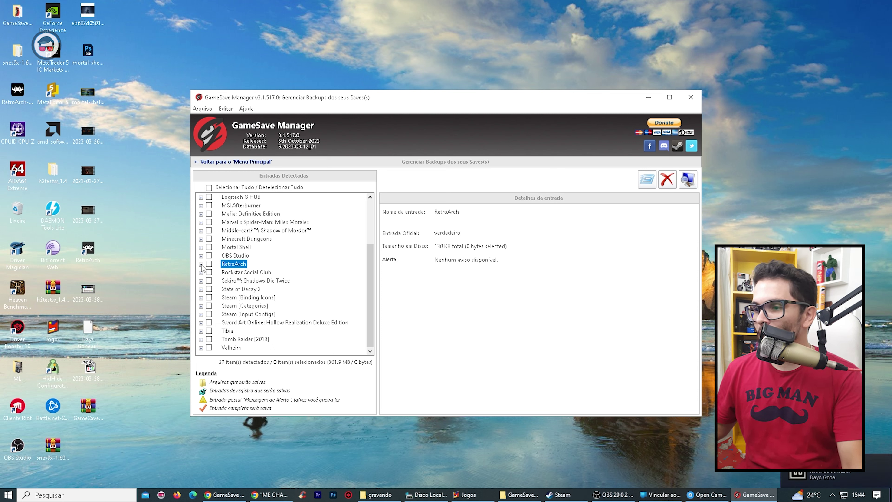
{"action": "scroll", "coordinate": [318, 328], "scroll_direction": "up", "scroll_amount": 3}
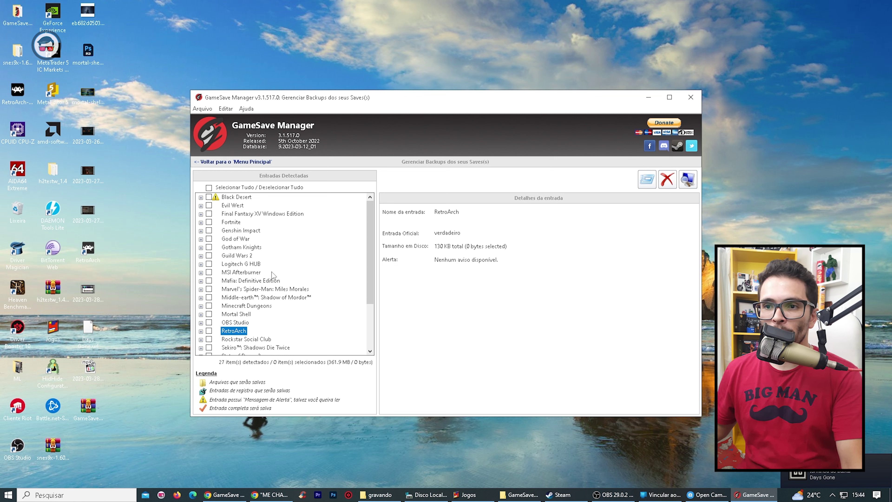
{"action": "scroll", "coordinate": [273, 275], "scroll_direction": "down", "scroll_amount": 3}
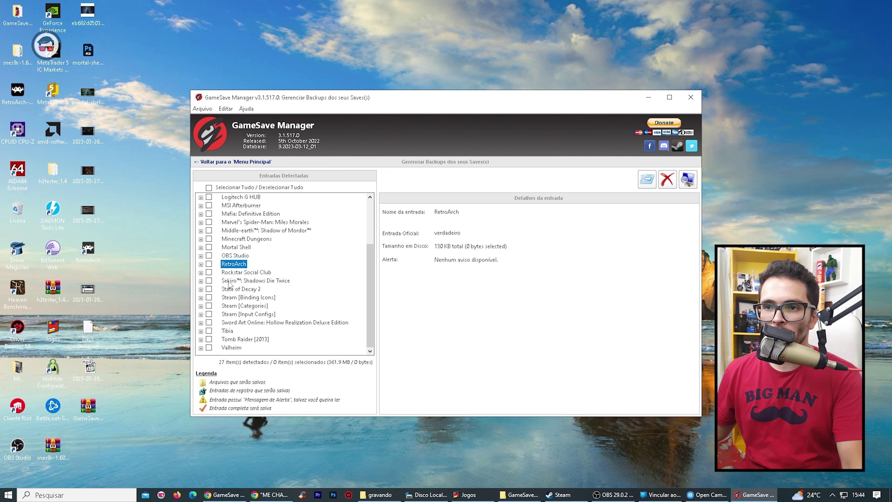
{"action": "scroll", "coordinate": [237, 284], "scroll_direction": "up", "scroll_amount": 3}
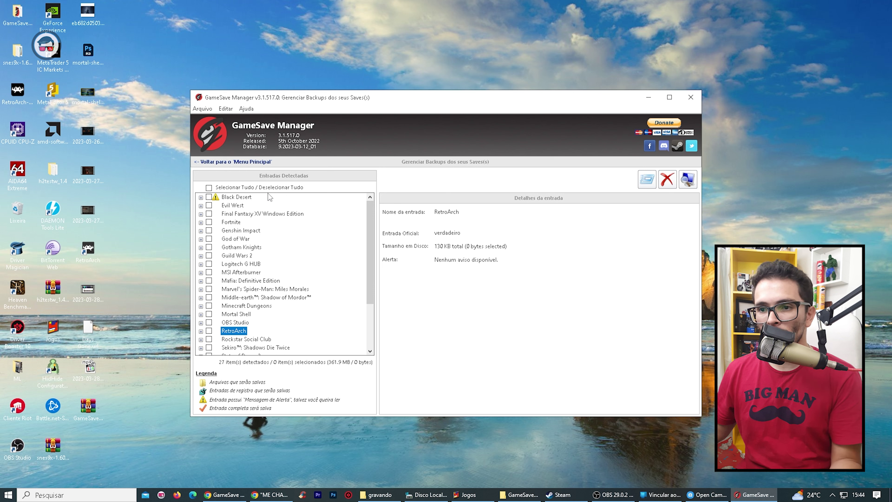
- Mark the complete Mortal Shell entry for backup and move the program window clear of the desktop's centre
{"action": "left_click", "coordinate": [209, 314]}
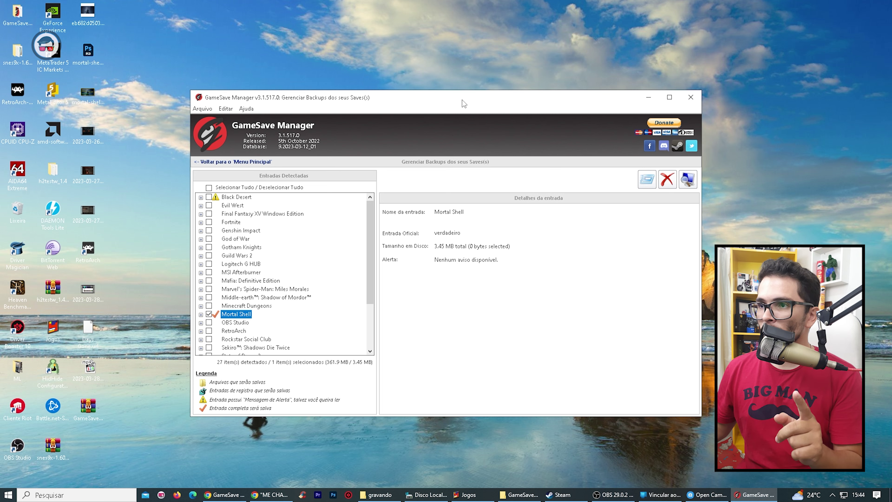
{"action": "left_click_drag", "start_coordinate": [475, 106], "coordinate": [383, 81]}
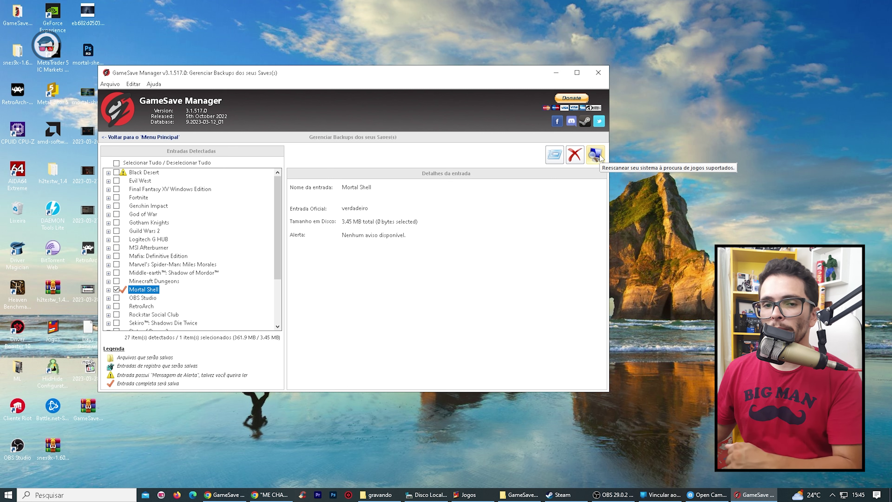
- Back up the marked Mortal Shell save to the desktop (Área de Trabalho), review the task report and dismiss it
{"action": "left_click", "coordinate": [555, 155]}
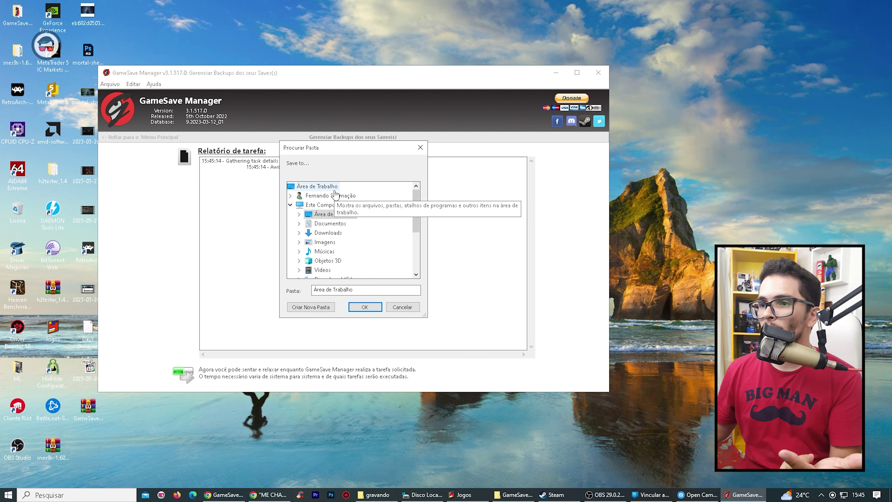
{"action": "left_click", "coordinate": [323, 189]}
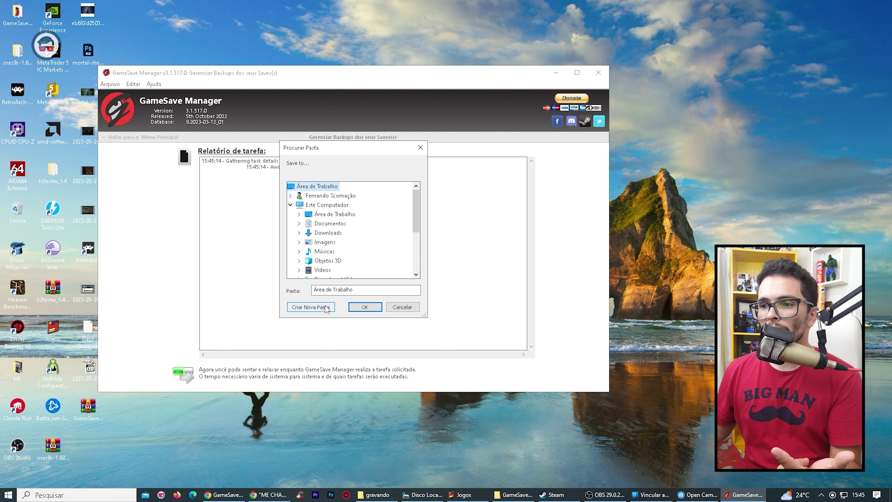
{"action": "left_click", "coordinate": [365, 307]}
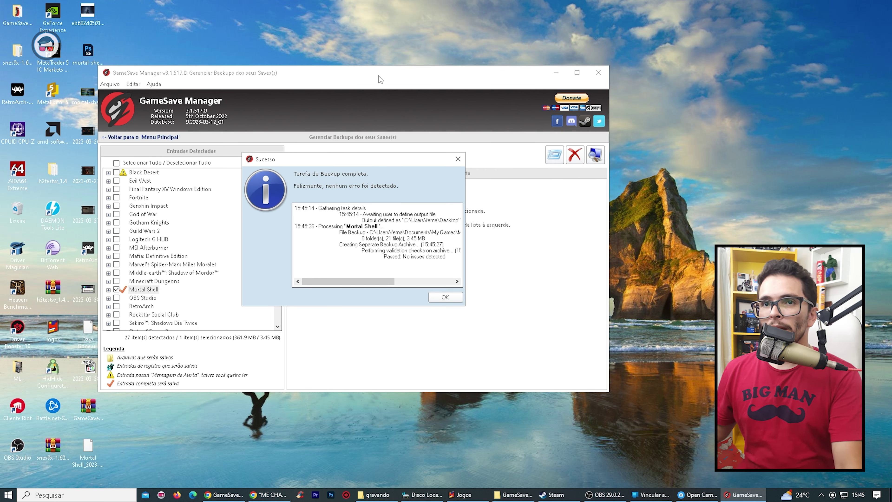
{"action": "mouse_move", "coordinate": [374, 281]}
{"action": "left_mouse_down"}
{"action": "mouse_move", "coordinate": [404, 281]}
{"action": "mouse_move", "coordinate": [351, 281]}
{"action": "mouse_move", "coordinate": [370, 281]}
{"action": "left_mouse_up"}
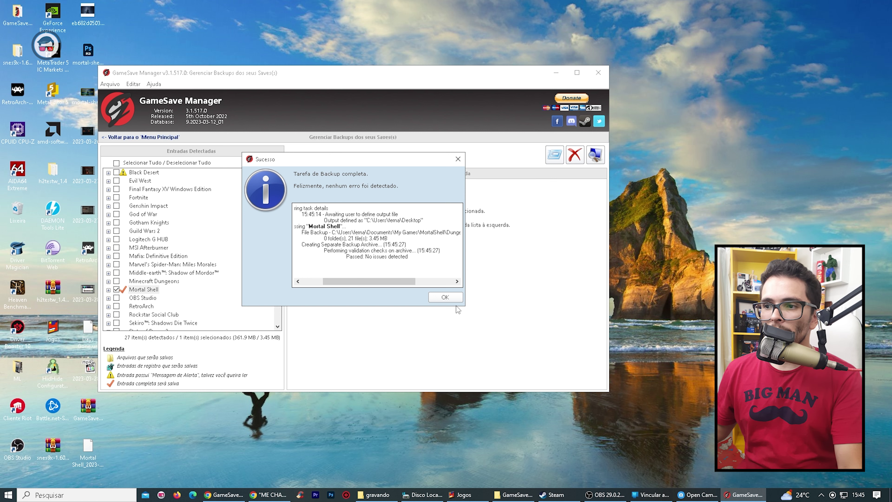
{"action": "left_click", "coordinate": [445, 298]}
- Locate the new Mortal Shell backup file on the desktop and return to the GameSave Manager window
{"action": "left_click", "coordinate": [556, 73]}
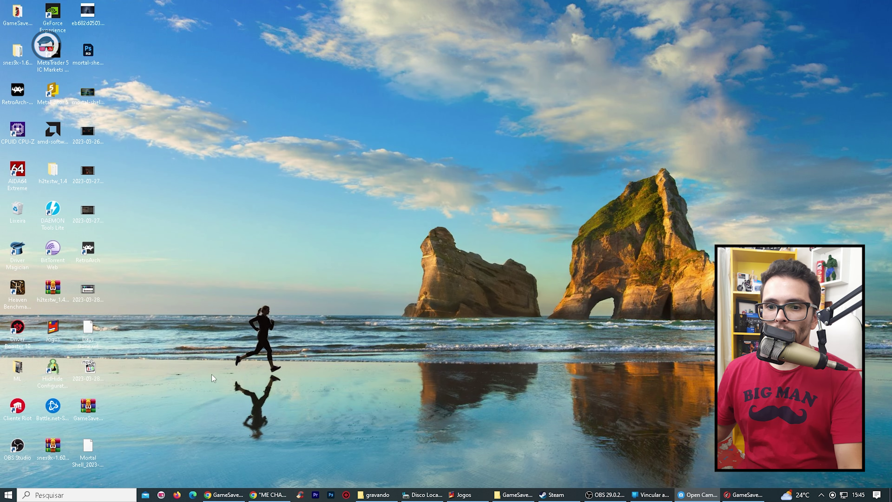
{"action": "left_click", "coordinate": [87, 451]}
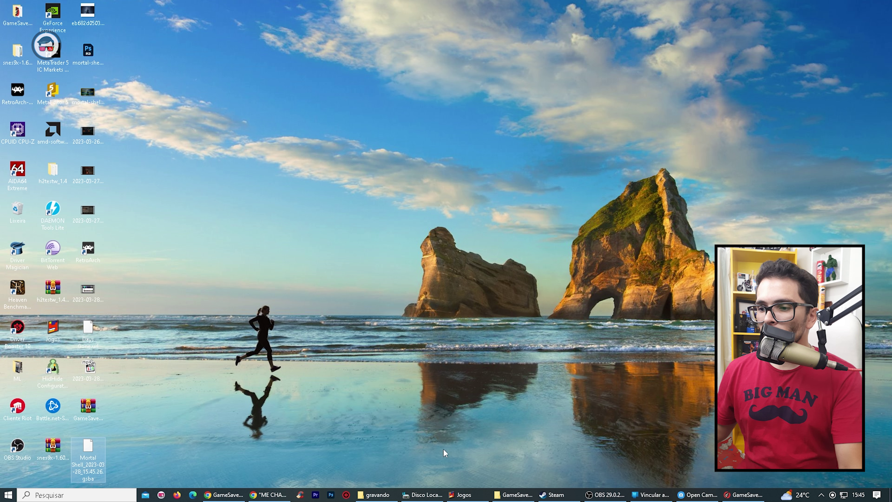
{"action": "left_click", "coordinate": [515, 493]}
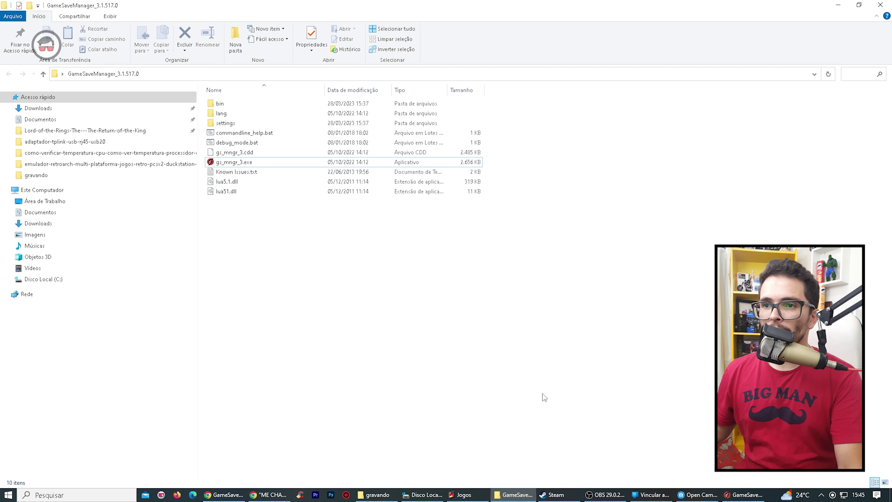
{"action": "left_click", "coordinate": [744, 494]}
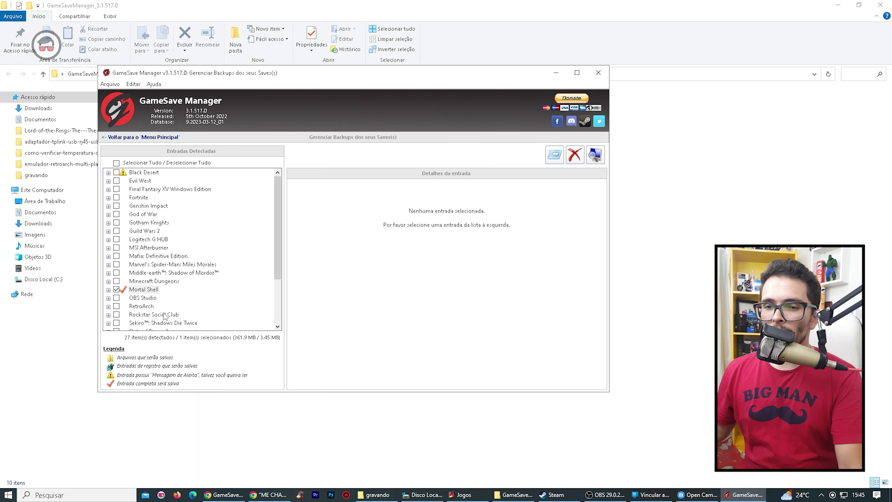
- Remove the marked Mortal Shell save from the system, accepting the risk warning, and look through the updated list of detected entries
{"action": "left_click", "coordinate": [151, 289]}
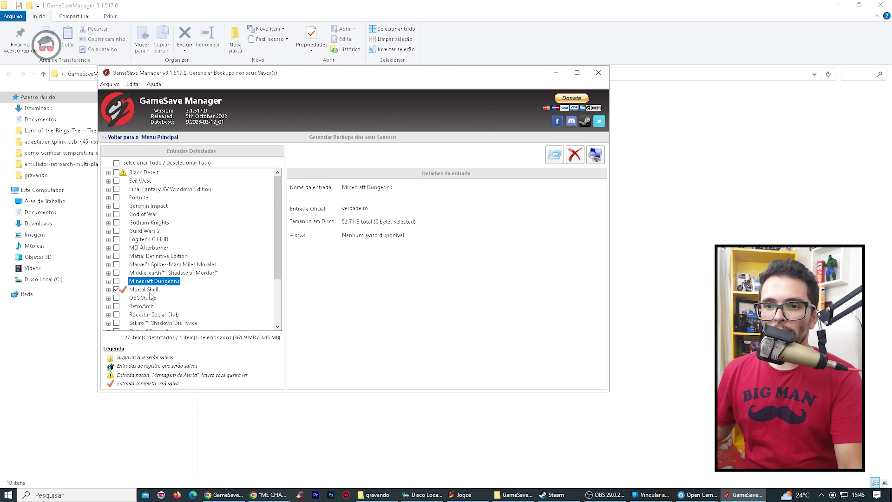
{"action": "left_click", "coordinate": [574, 162]}
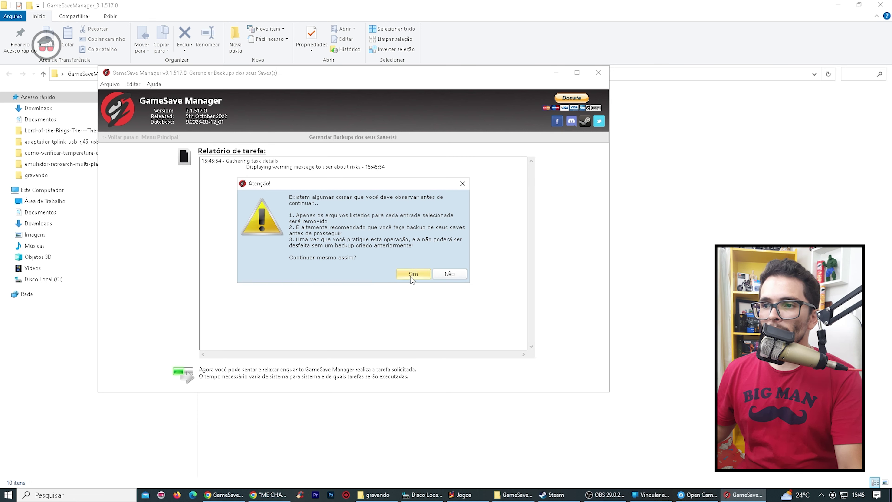
{"action": "left_click", "coordinate": [413, 275]}
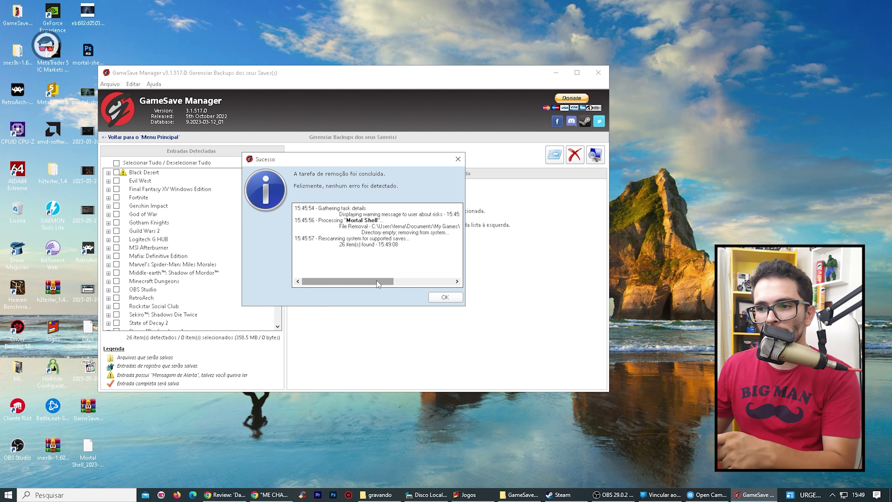
{"action": "left_click", "coordinate": [454, 299]}
{"action": "scroll", "coordinate": [278, 228], "scroll_direction": "down", "scroll_amount": 3}
{"action": "scroll", "coordinate": [278, 229], "scroll_direction": "up", "scroll_amount": 3}
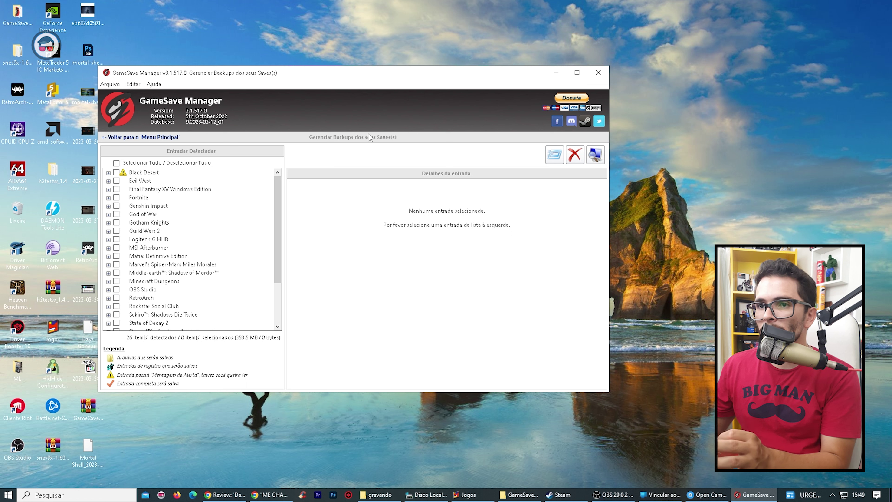
- Return to the main menu and open Mortal Shell_2023-03-28_15.45.26.gsba from the desktop for restoring
{"action": "left_click", "coordinate": [116, 138]}
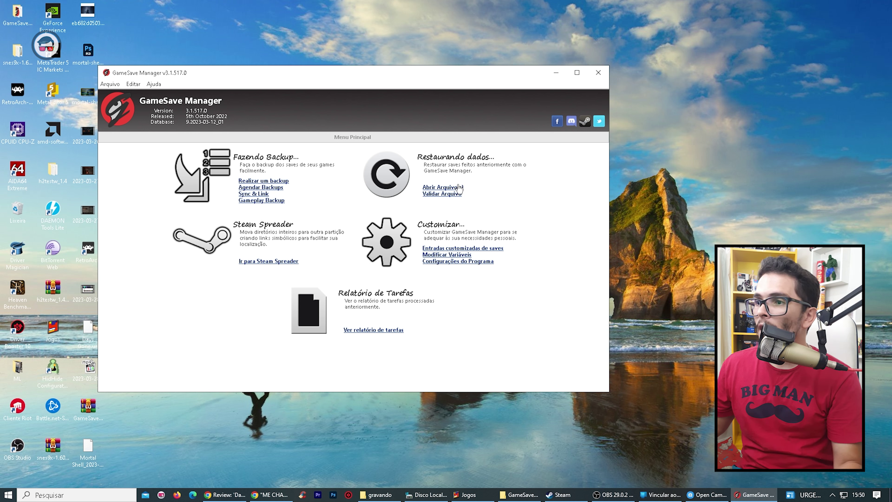
{"action": "left_click", "coordinate": [459, 189]}
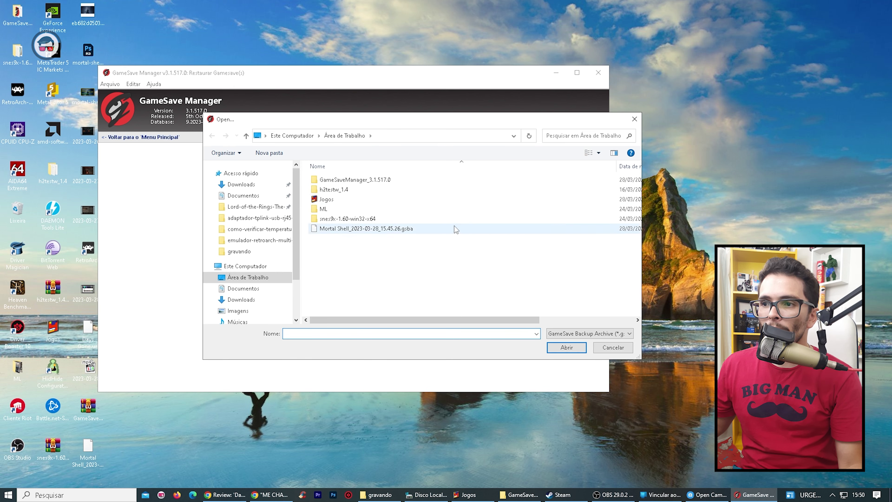
{"action": "left_click", "coordinate": [404, 229]}
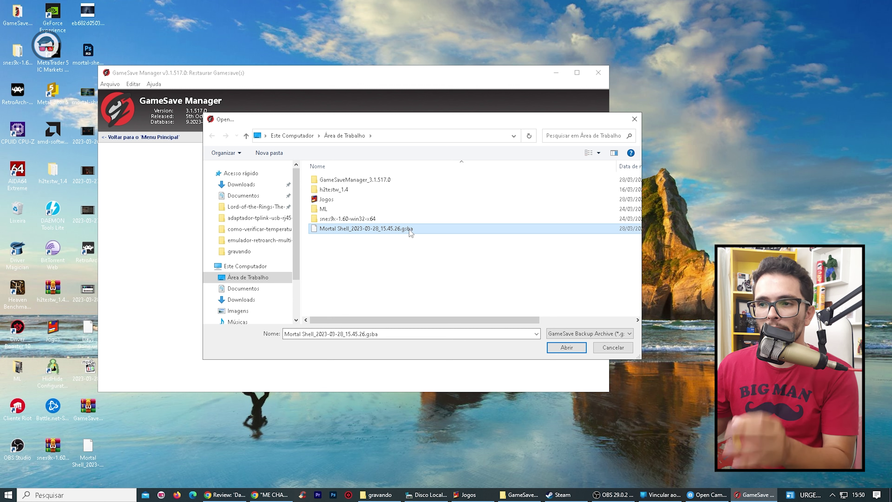
{"action": "left_click", "coordinate": [576, 351]}
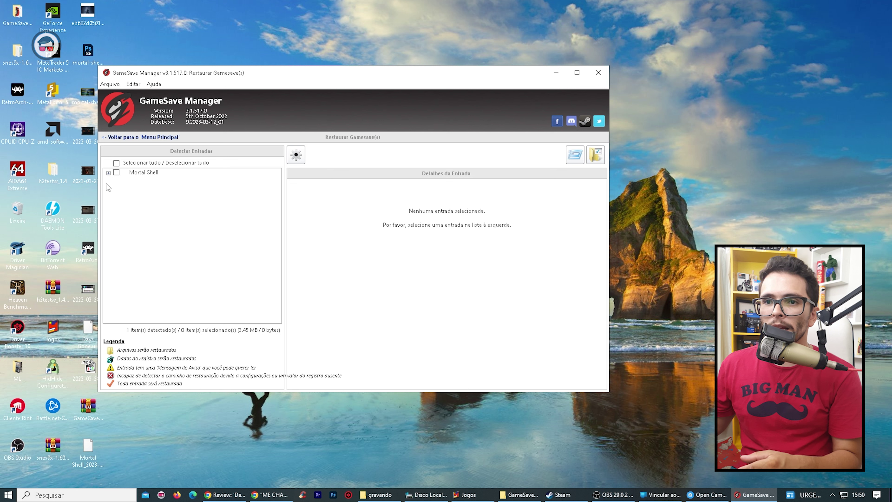
- Expand the archive's Mortal Shell entry to view its save path and try to restore without marking it
{"action": "left_click", "coordinate": [125, 175]}
{"action": "left_click", "coordinate": [109, 172]}
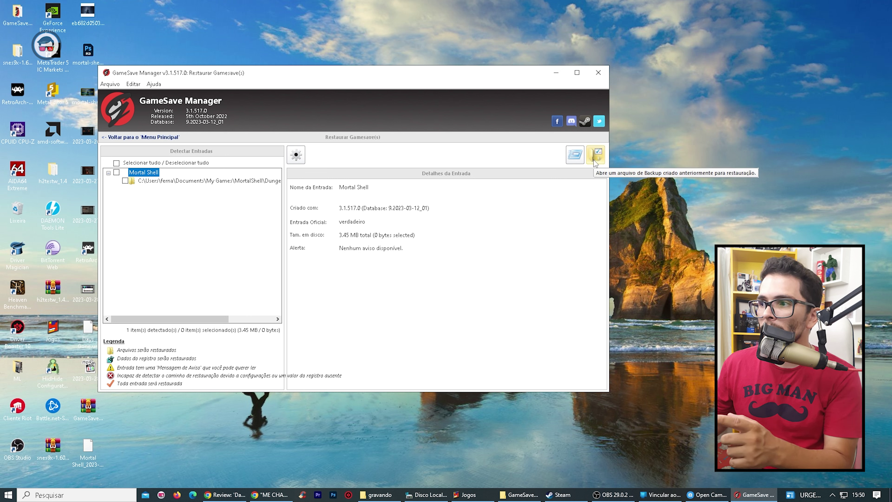
{"action": "left_click", "coordinate": [577, 161]}
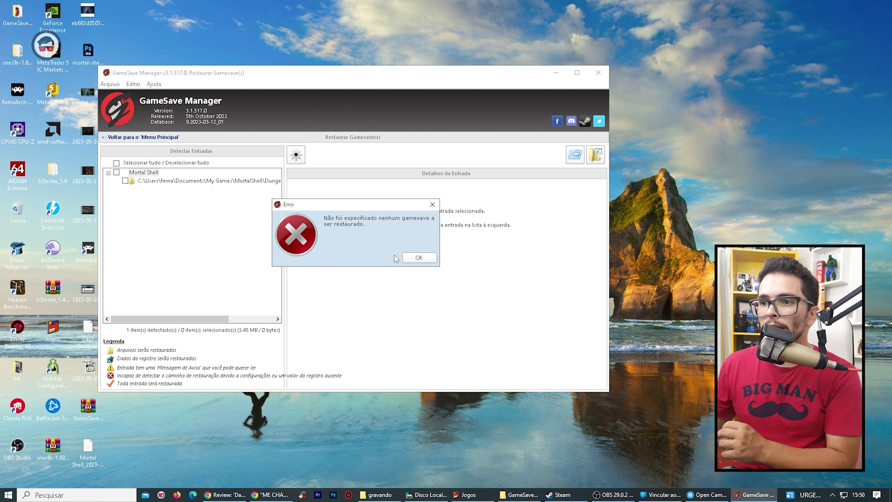
{"action": "left_click", "coordinate": [428, 259]}
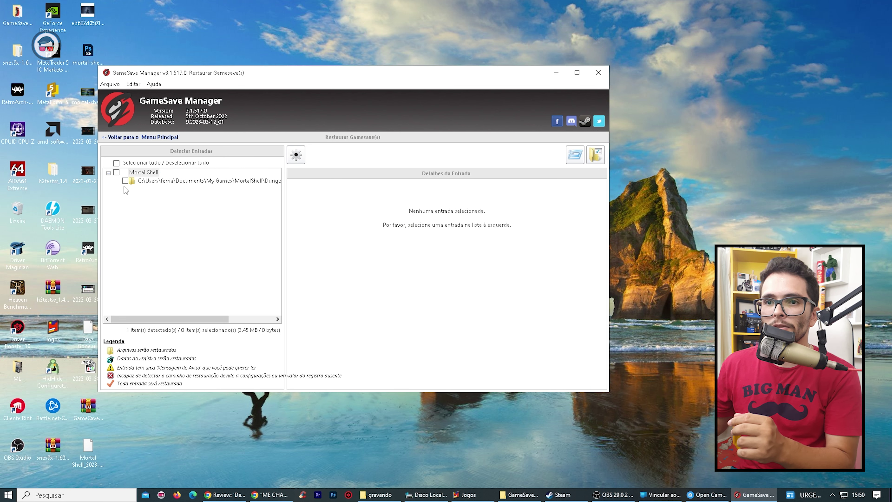
- Mark the complete Mortal Shell entry in the archive and restore its save files
{"action": "left_click", "coordinate": [125, 172]}
{"action": "left_click", "coordinate": [117, 173]}
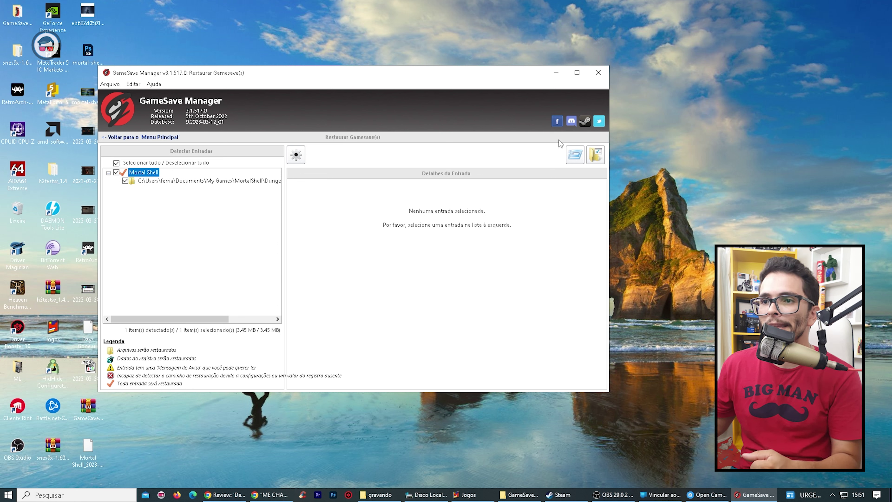
{"action": "left_click", "coordinate": [575, 155]}
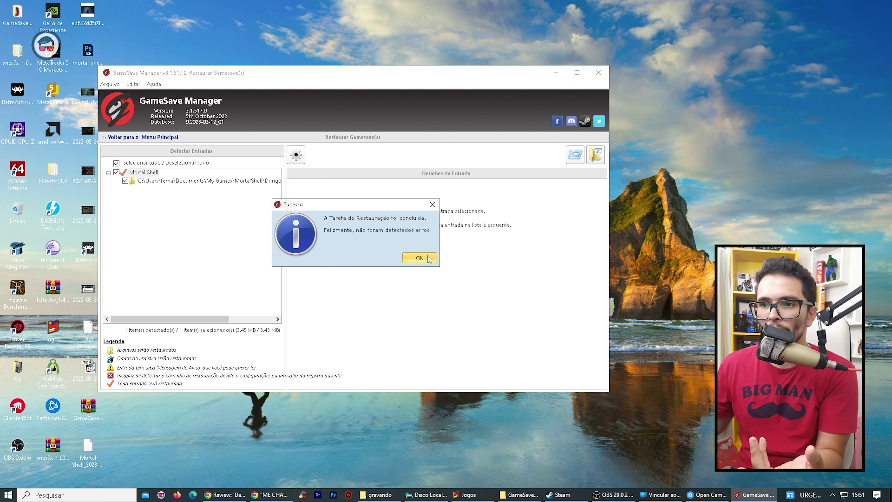
{"action": "left_click", "coordinate": [426, 257]}
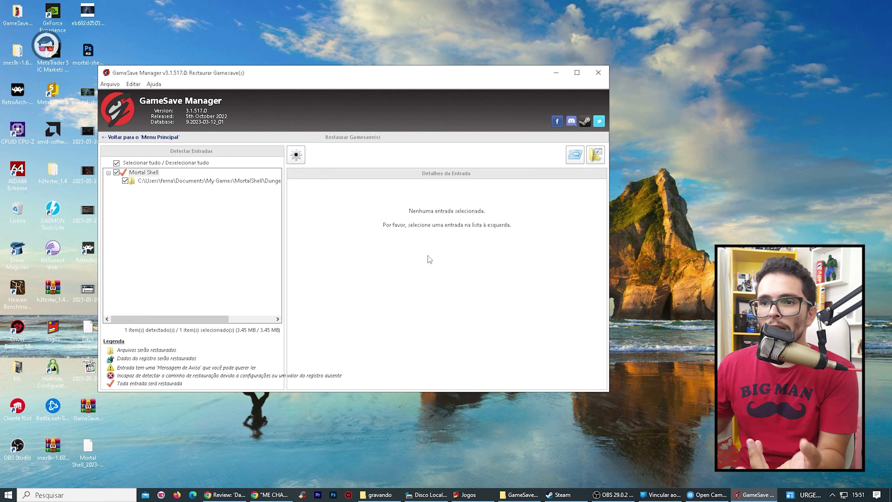
- Return to the backup page and check the Mortal Shell entry's details in the list of detected saves
{"action": "left_click", "coordinate": [124, 138]}
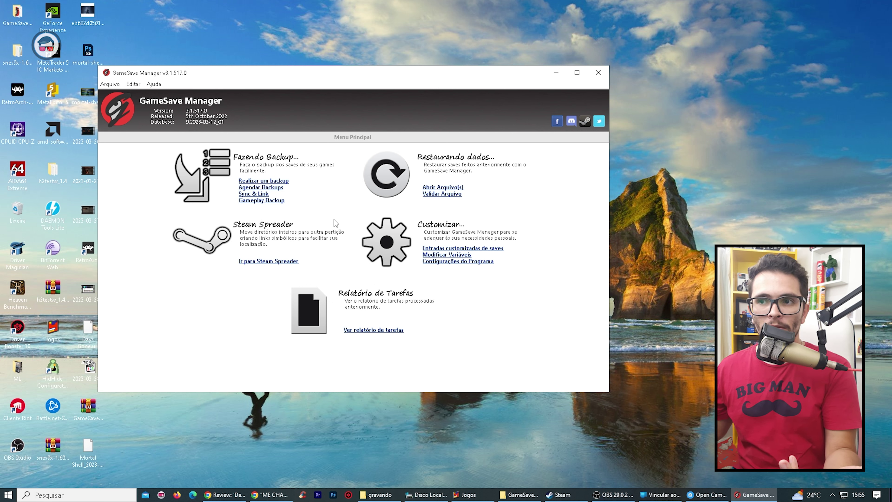
{"action": "left_click", "coordinate": [267, 181]}
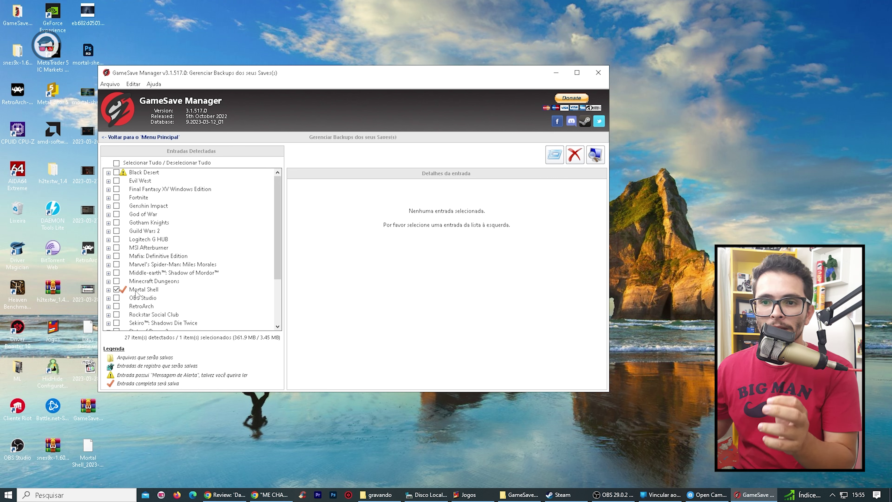
{"action": "left_click", "coordinate": [150, 290]}
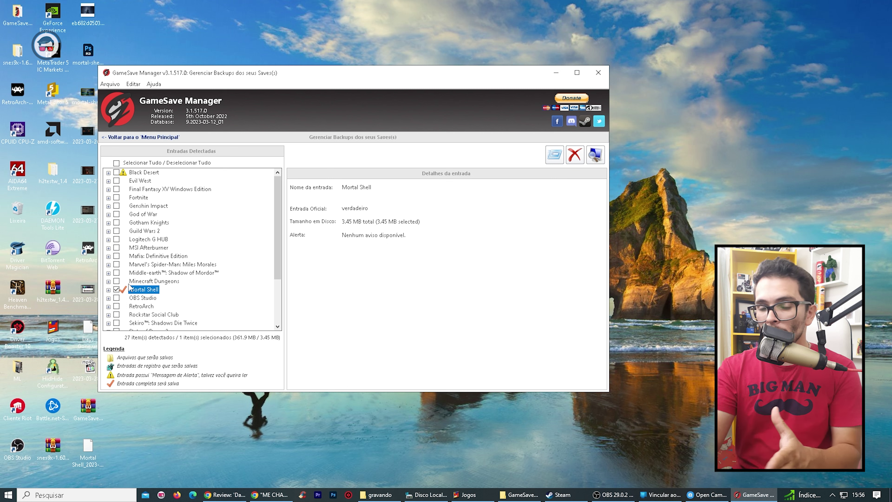
{"action": "scroll", "coordinate": [129, 287], "scroll_direction": "down", "scroll_amount": 3}
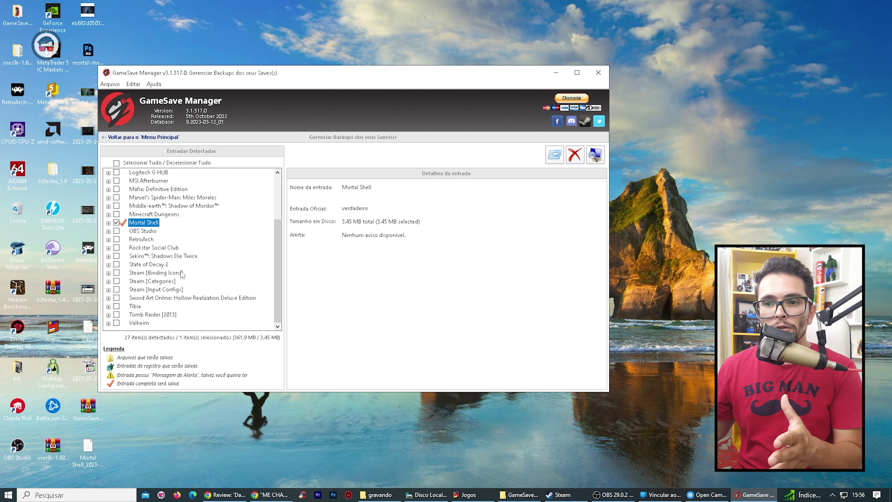